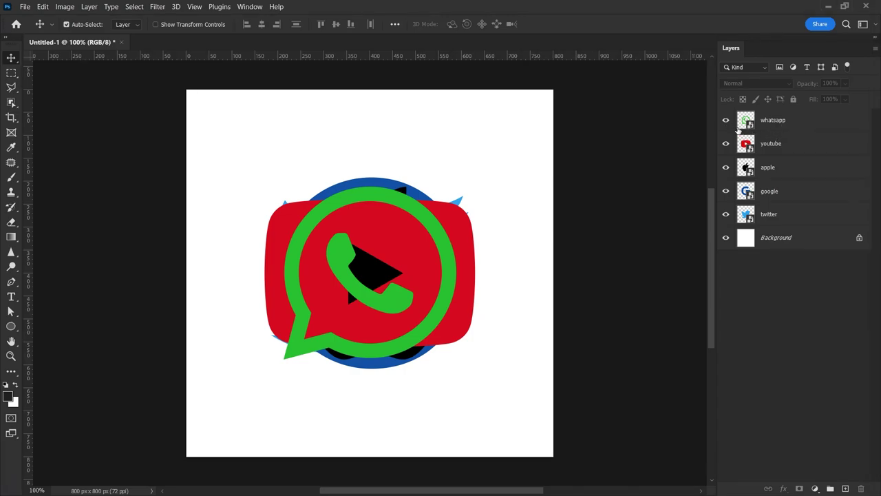
# Preview the whatsapp, youtube, apple and twitter logos individually, then hide all five logo layers
pyautogui.moveTo(727, 144); pyautogui.dragTo(725, 214)
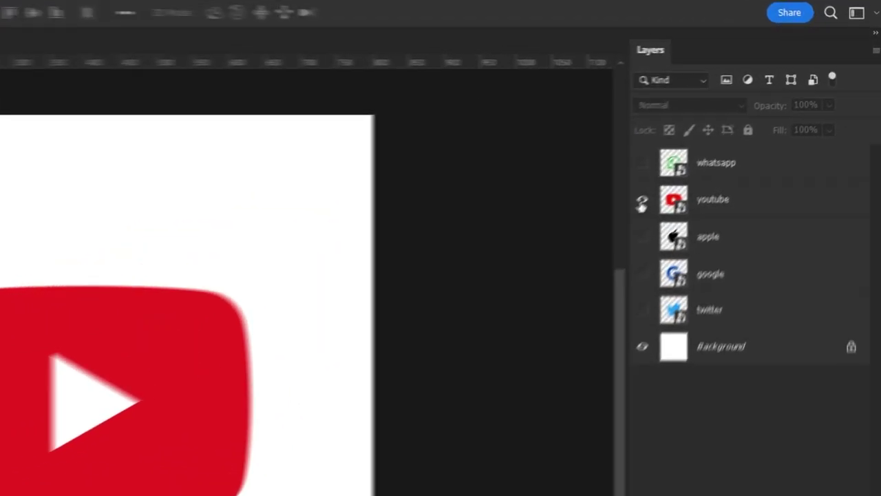
pyautogui.click(725, 144)
pyautogui.click(725, 167)
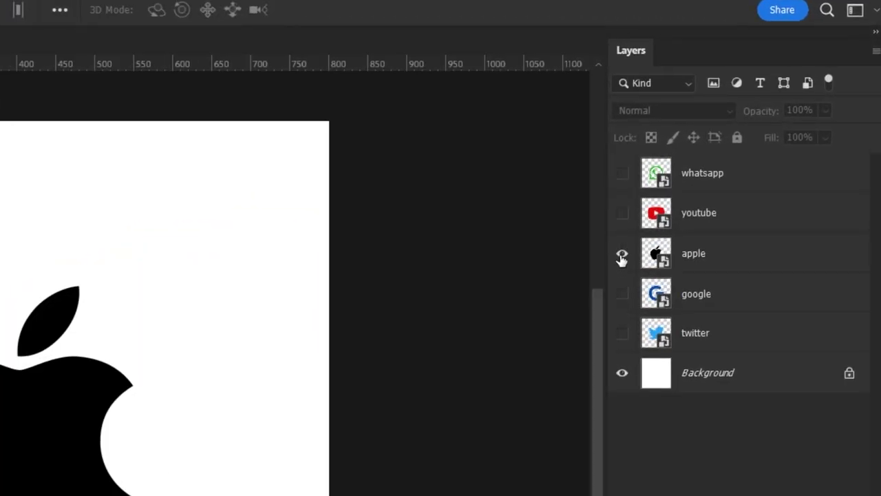
pyautogui.click(725, 168)
pyautogui.click(726, 192)
pyautogui.click(623, 294)
pyautogui.click(622, 333)
pyautogui.click(622, 333)
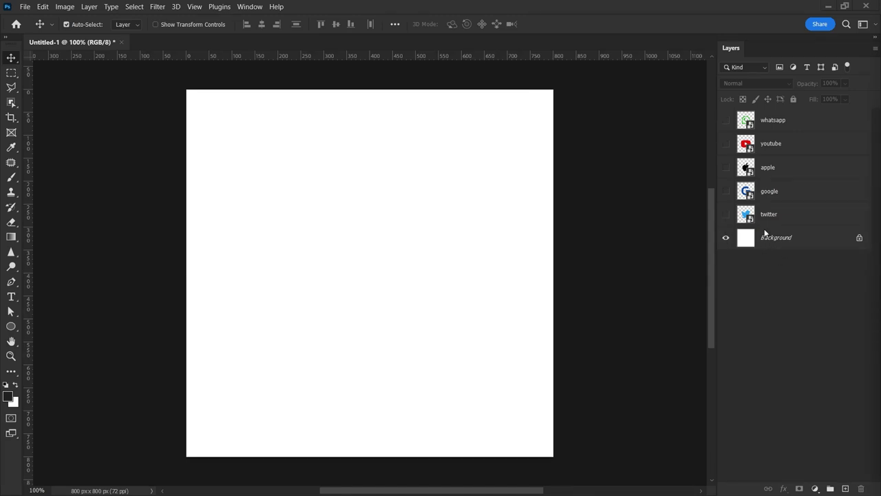
# Hide the Background and show the whatsapp, youtube, apple, google and twitter layers
pyautogui.click(727, 239)
pyautogui.click(726, 119)
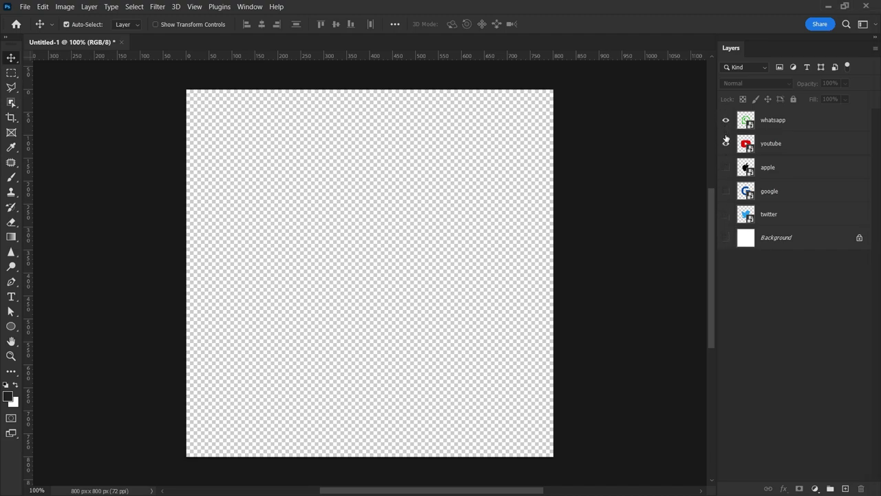
pyautogui.moveTo(726, 143); pyautogui.dragTo(726, 215)
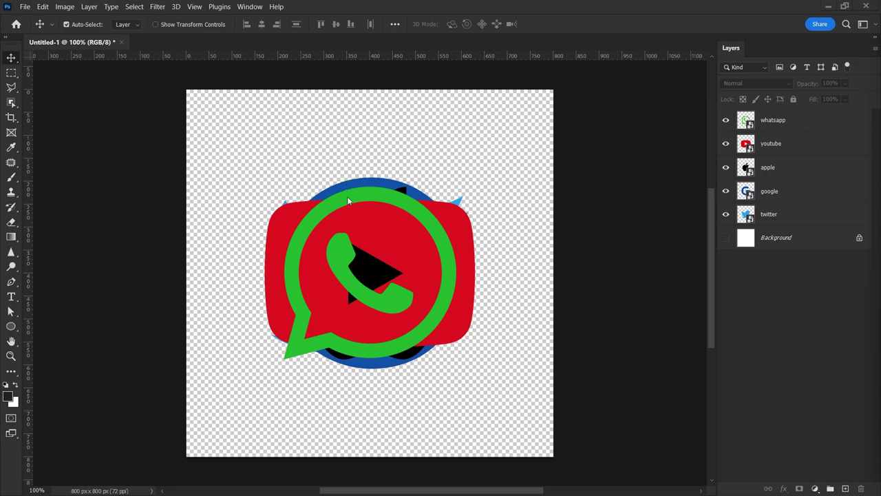
# Launch Export Layers To Files and set its destination to the Desktop logo folder
pyautogui.click(25, 8)
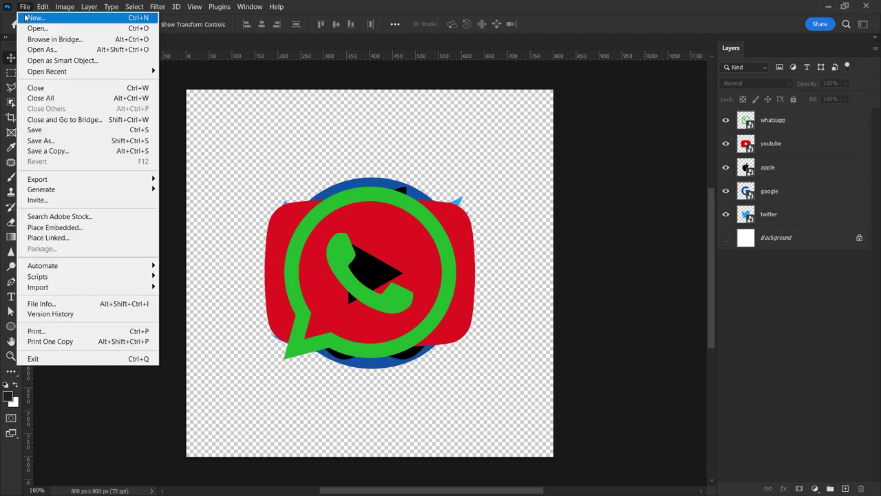
pyautogui.moveTo(81, 177)
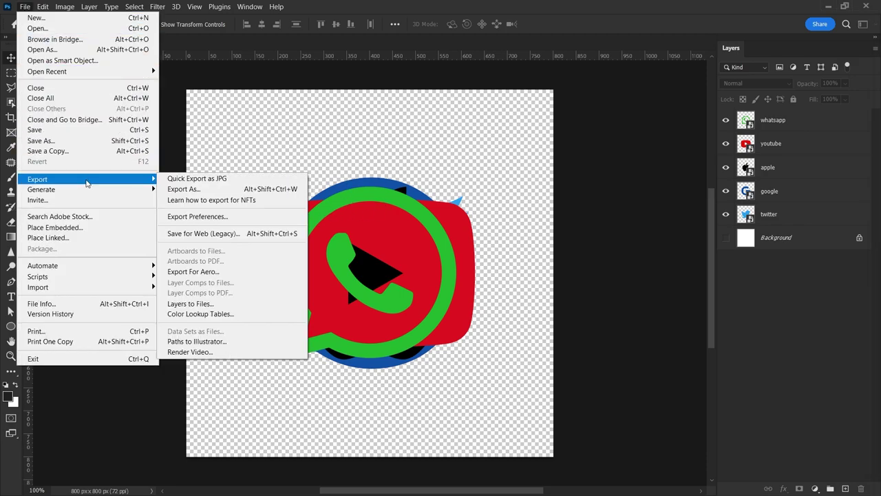
pyautogui.click(180, 306)
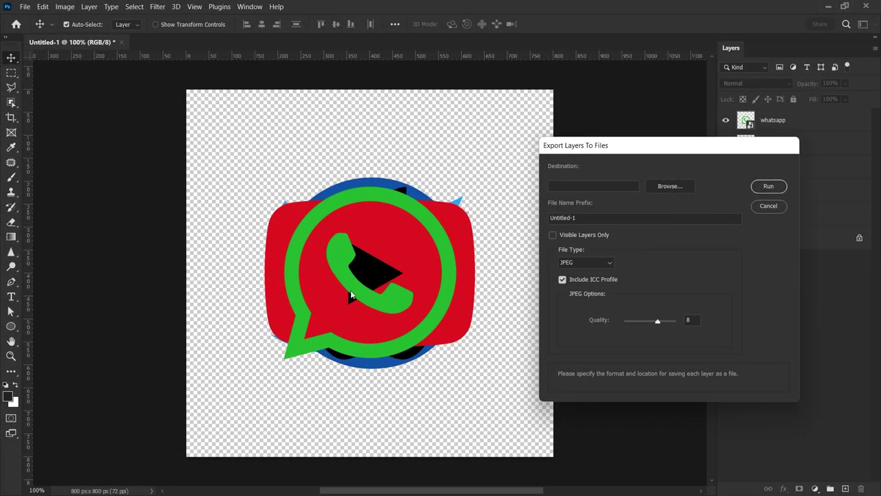
pyautogui.click(666, 192)
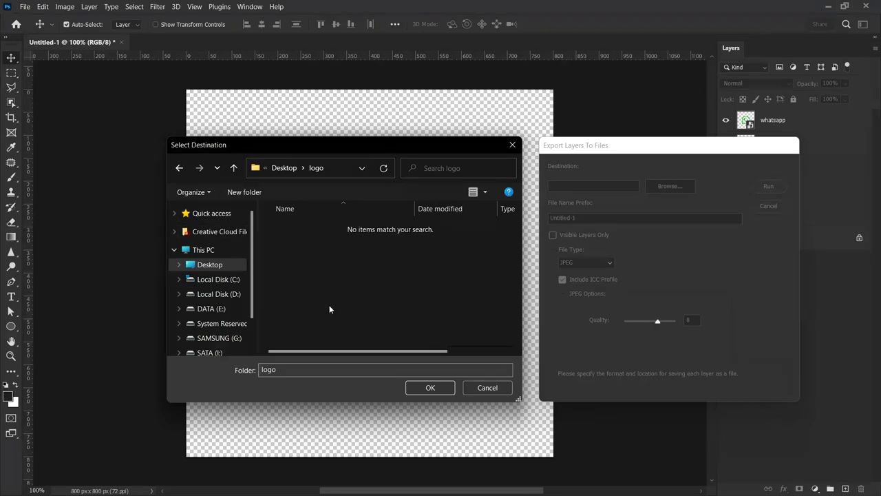
pyautogui.click(427, 388)
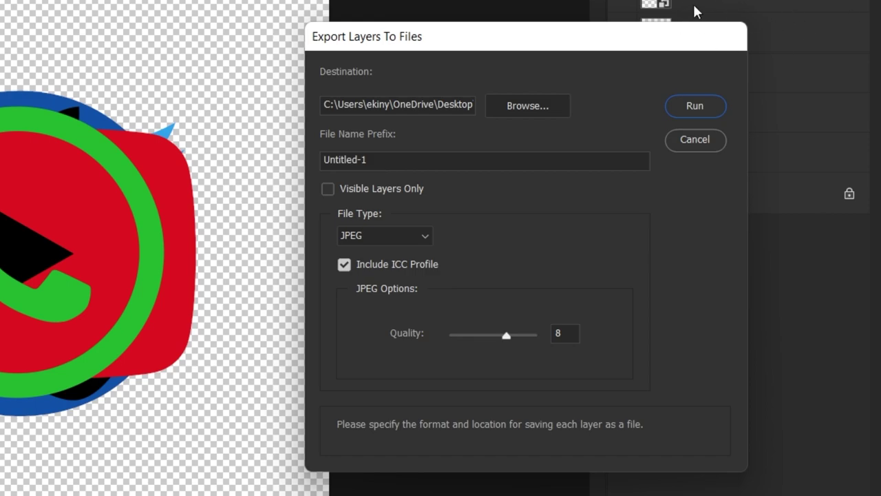
# Set the file name prefix to 'logo' and enable Visible Layers Only
pyautogui.click(374, 156)
pyautogui.write('logo')
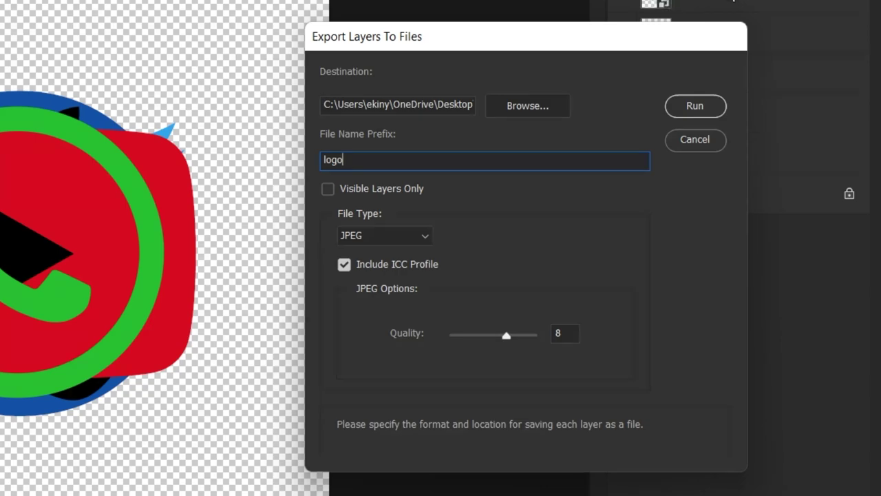
pyautogui.press('Tab')
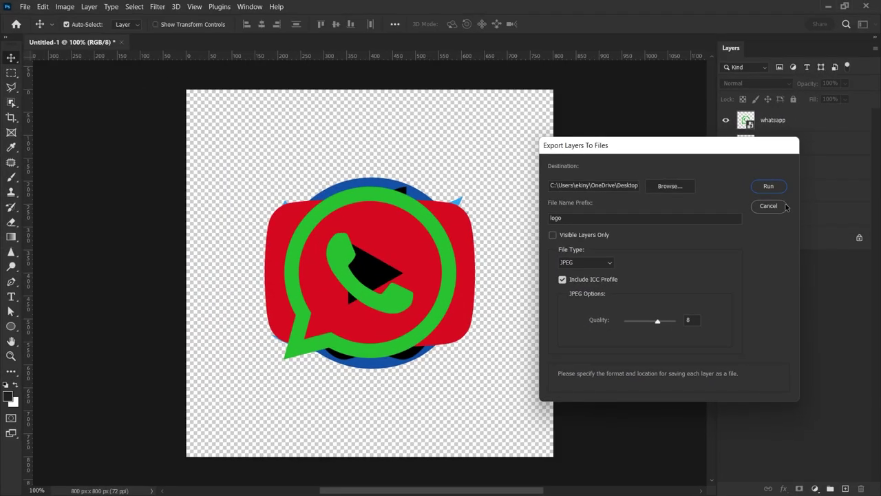
pyautogui.click(572, 241)
# Choose PNG-24 with transparency and trimmed layers as the file type, then run the export
pyautogui.click(575, 266)
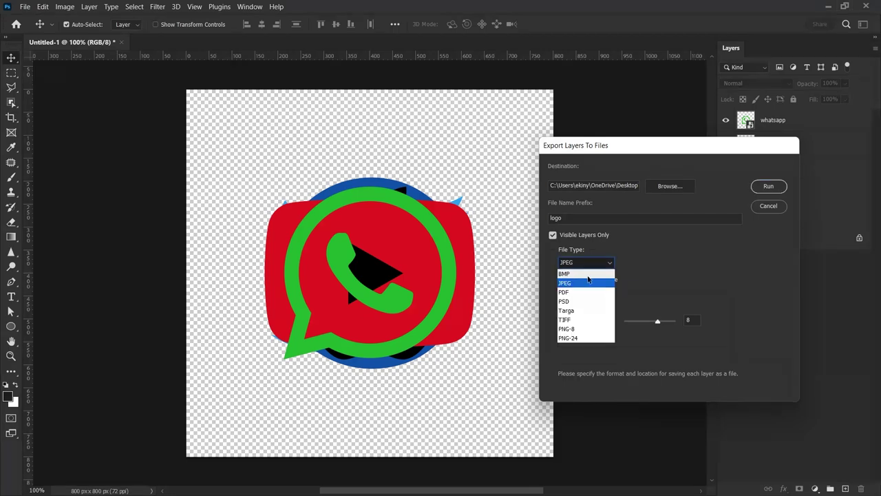
pyautogui.click(591, 338)
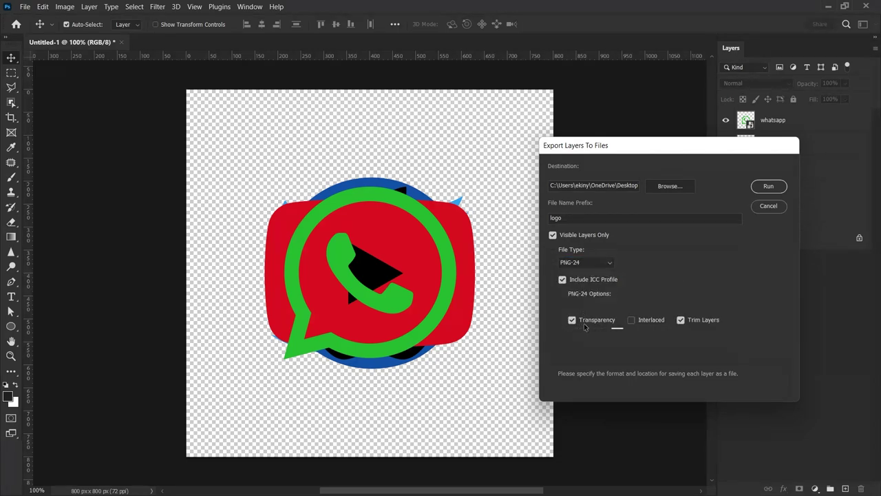
pyautogui.click(585, 262)
pyautogui.click(589, 282)
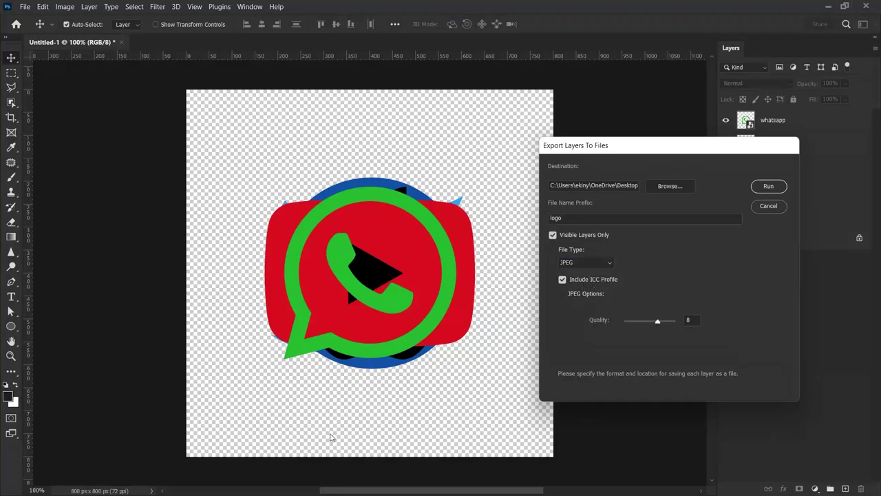
pyautogui.click(585, 263)
pyautogui.click(568, 341)
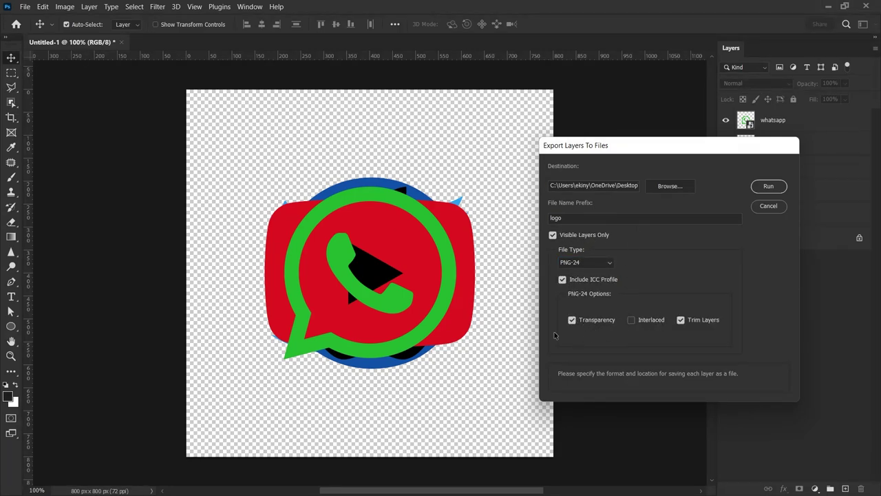
pyautogui.click(770, 188)
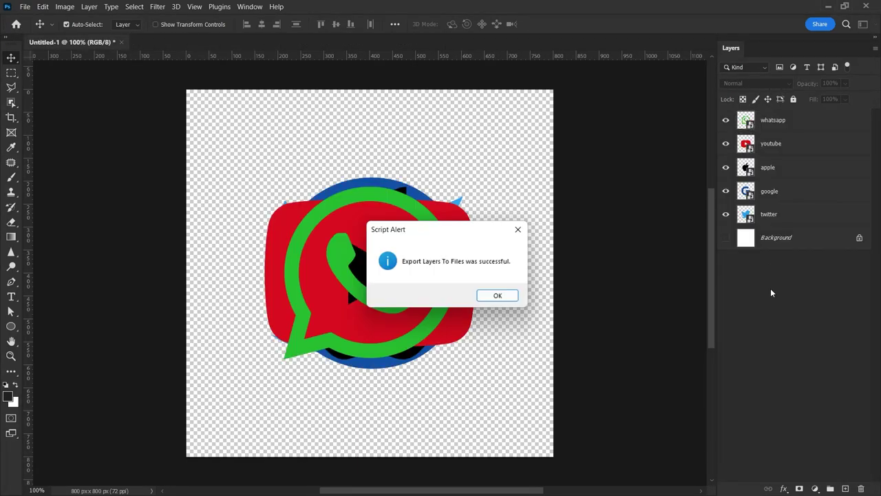
# Dismiss the success alert and select all five exported PNGs in the Desktop logo folder
pyautogui.click(498, 297)
pyautogui.hotkey('alt', 'Tab')
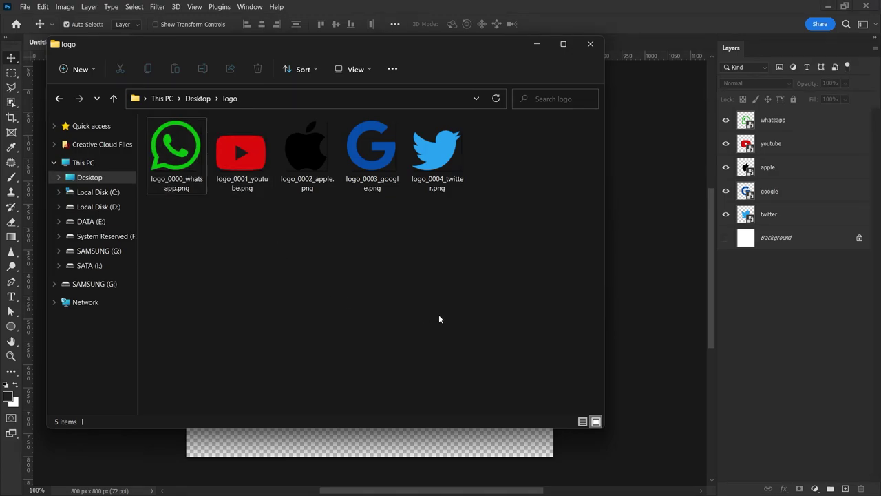
pyautogui.hotkey('ctrl', 'a')
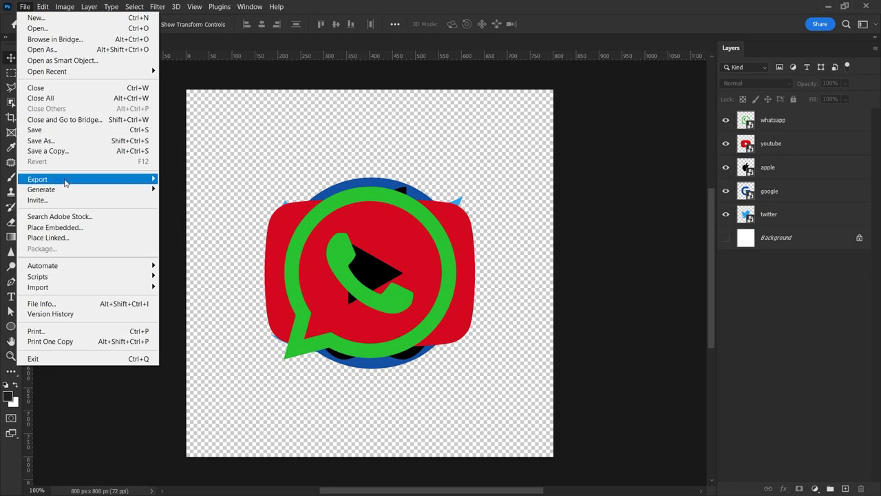
# Re-export the layers as PNG-24 to Desktop\logo with prefix 'logo' and Trim Layers off
pyautogui.moveTo(69, 184)
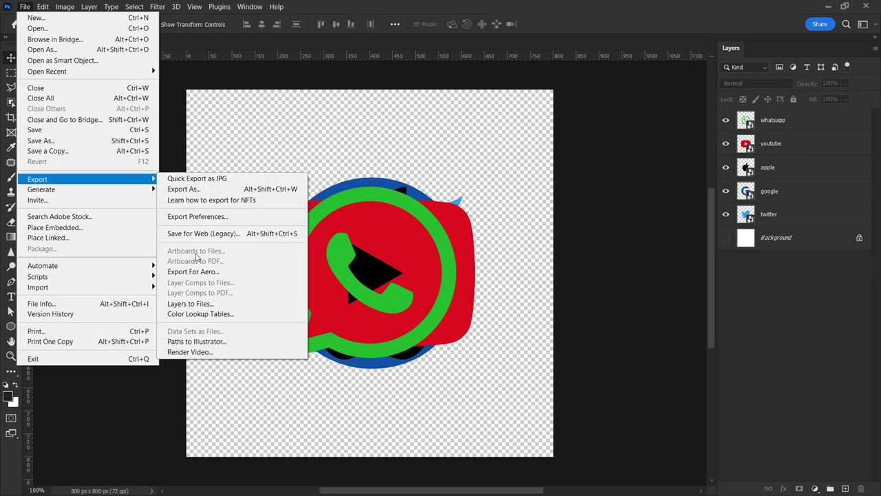
pyautogui.click(205, 311)
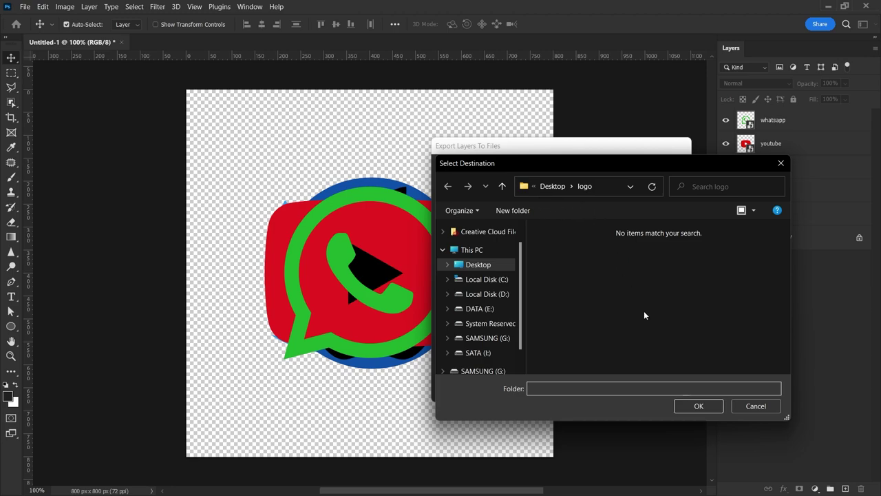
pyautogui.click(699, 406)
pyautogui.write('logo')
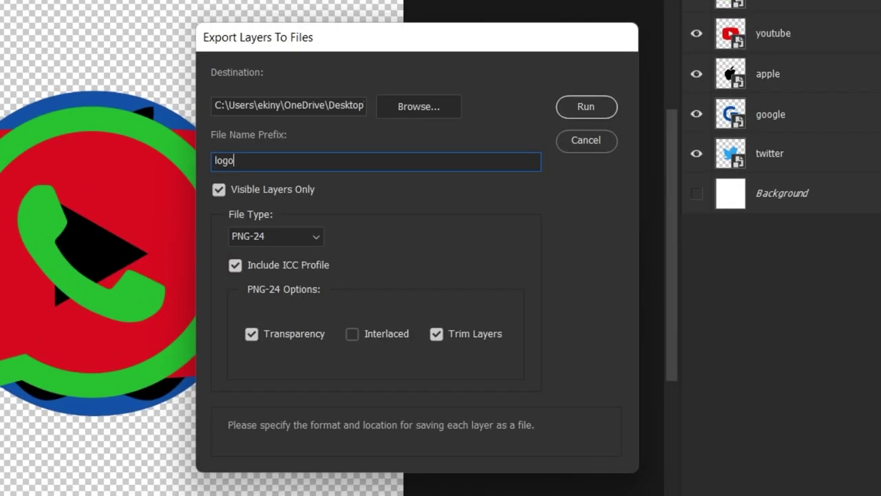
pyautogui.click(451, 334)
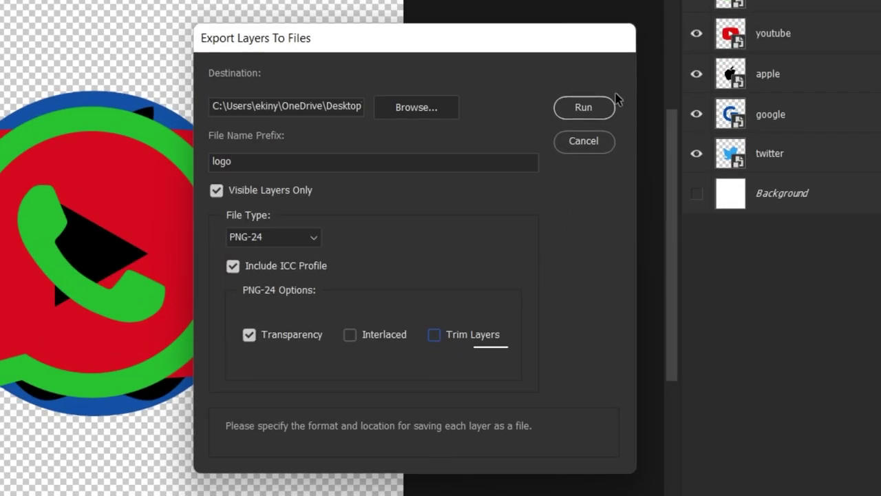
pyautogui.click(600, 108)
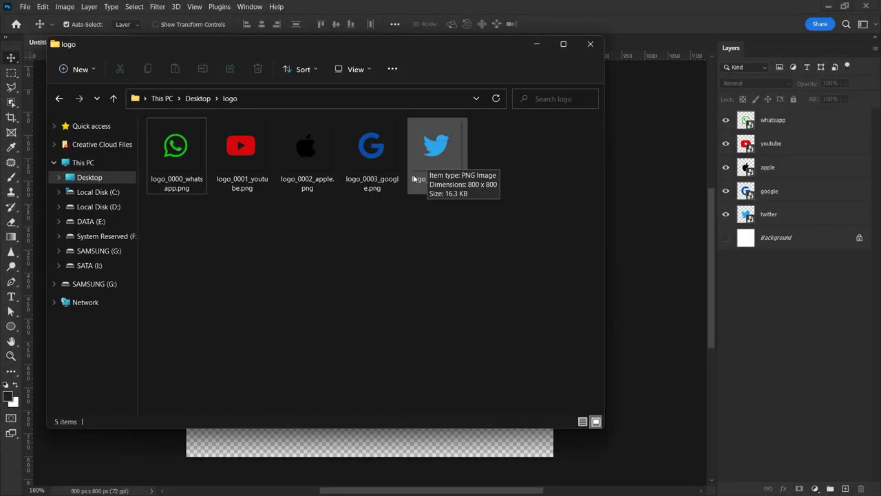
# Inspect logo_0004_twitter.png in the viewer, then drag the apple PNG onto the Photoshop canvas
pyautogui.doubleClick(441, 160)
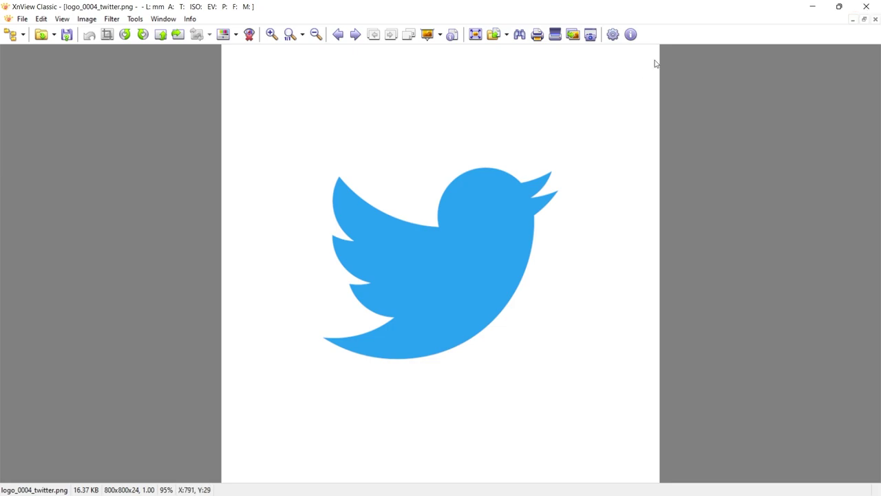
pyautogui.click(867, 6)
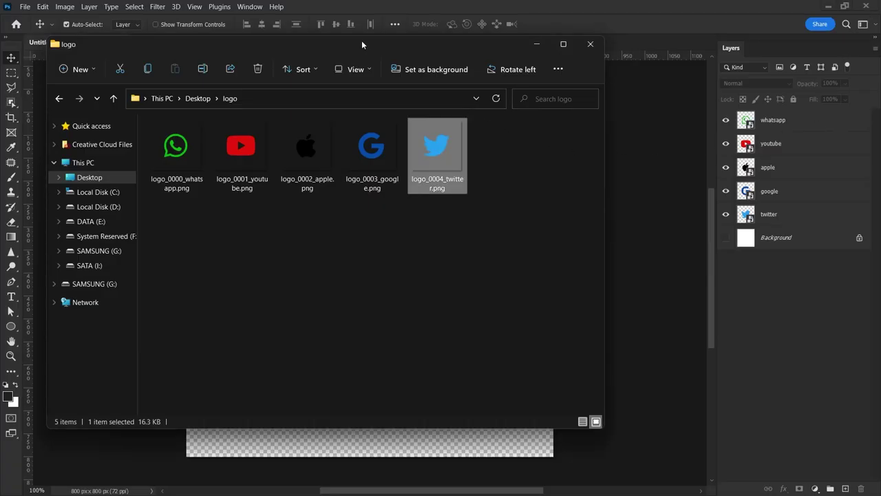
pyautogui.moveTo(376, 47); pyautogui.dragTo(741, 70)
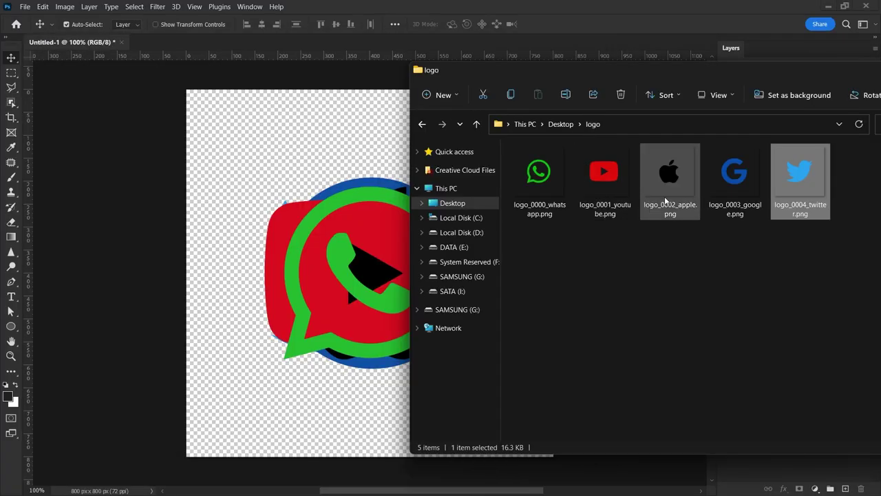
pyautogui.moveTo(675, 165); pyautogui.dragTo(326, 167)
# Cancel the apple placement and delete all five logo PNGs from the logo folder
pyautogui.press('Escape')
pyautogui.hotkey('alt', 'Tab')
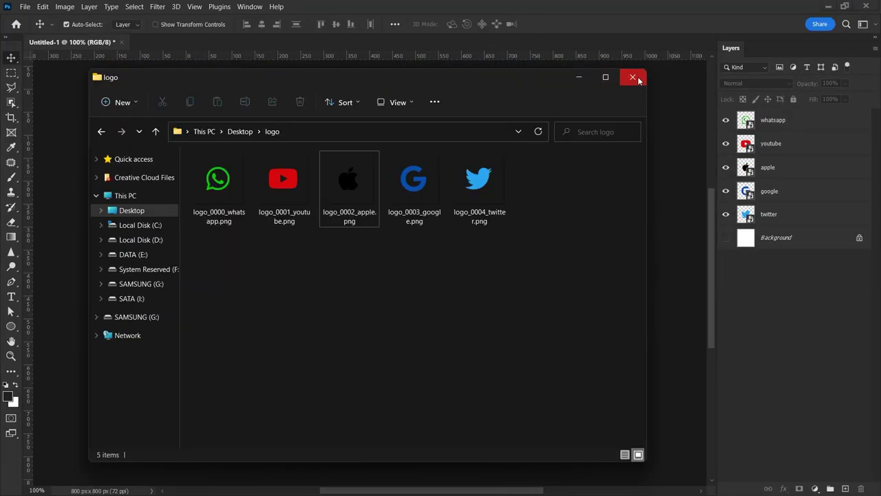
pyautogui.moveTo(559, 256); pyautogui.dragTo(220, 148)
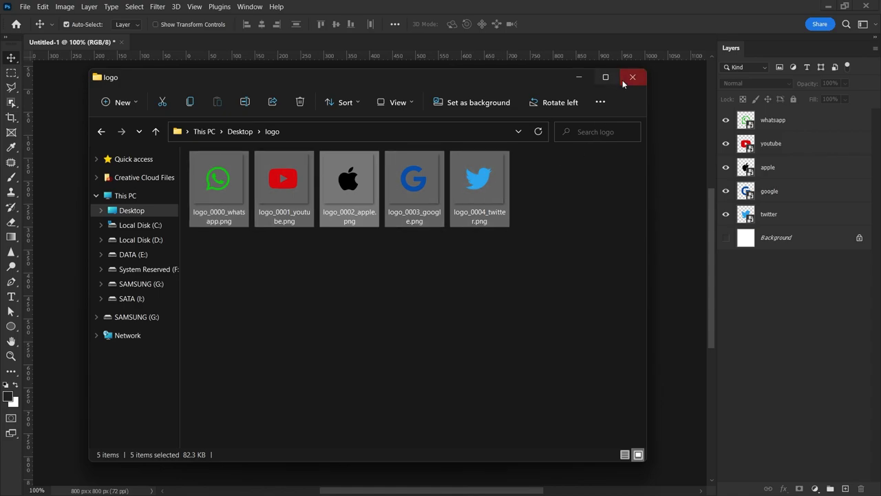
pyautogui.press('Delete')
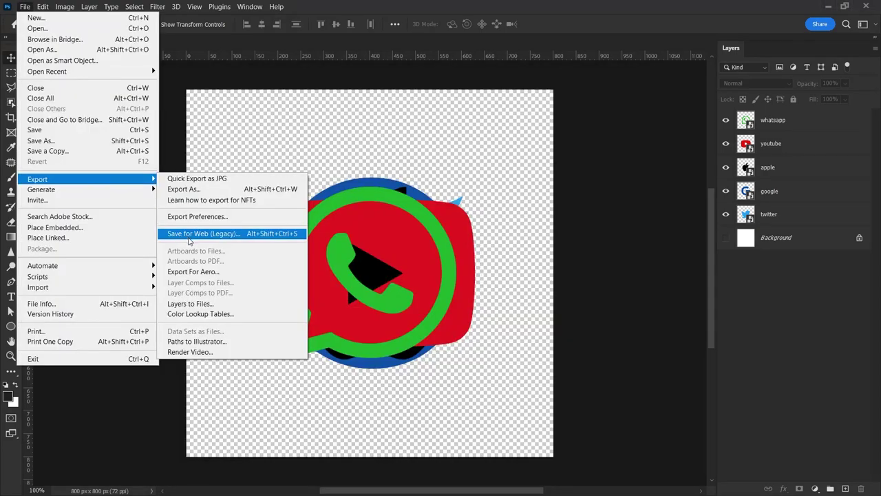
# Run Layers to Files with destination Desktop\logo, prefix 'logo' and file type JPEG
pyautogui.click(204, 307)
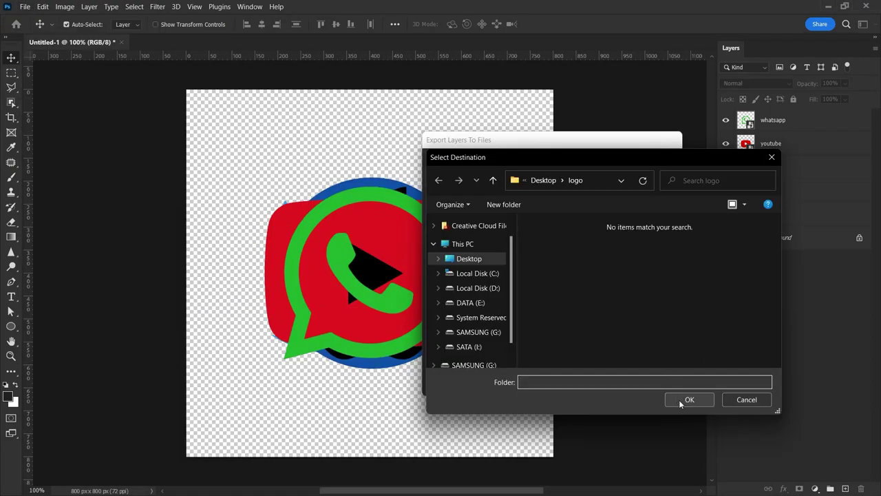
pyautogui.click(684, 401)
pyautogui.press('BackSpace')
pyautogui.write('logo')
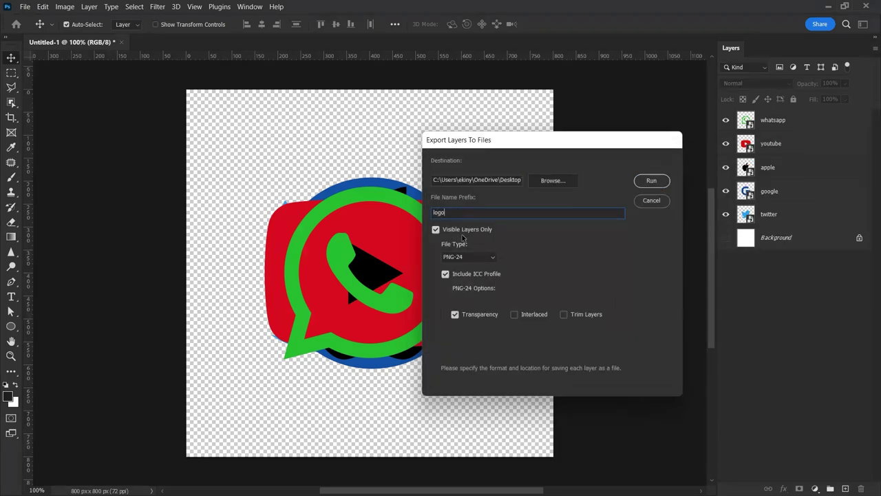
pyautogui.click(468, 256)
pyautogui.click(460, 270)
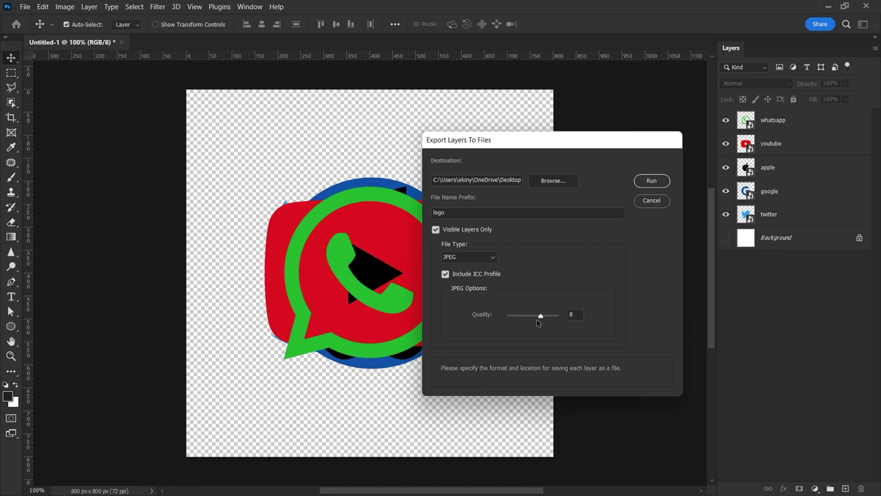
pyautogui.click(652, 181)
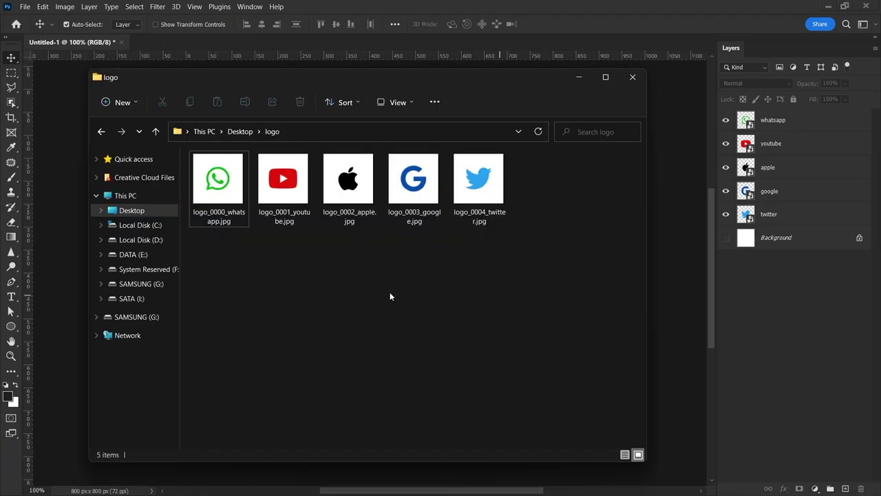